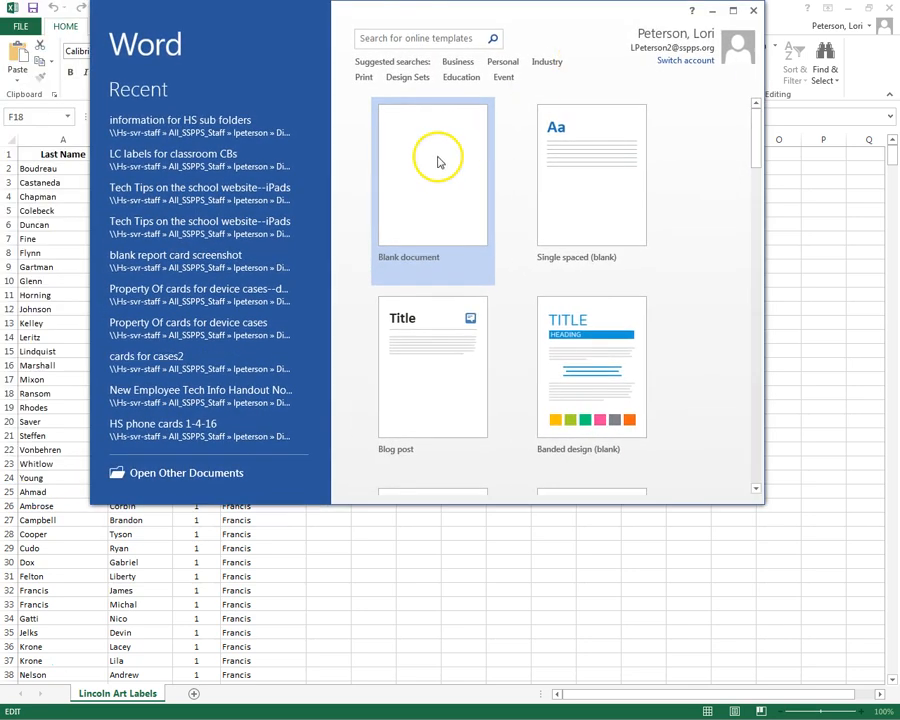
Create a blank document in a maximized Word window and start the Step-by-Step Mail Merge Wizard.
click(435, 165)
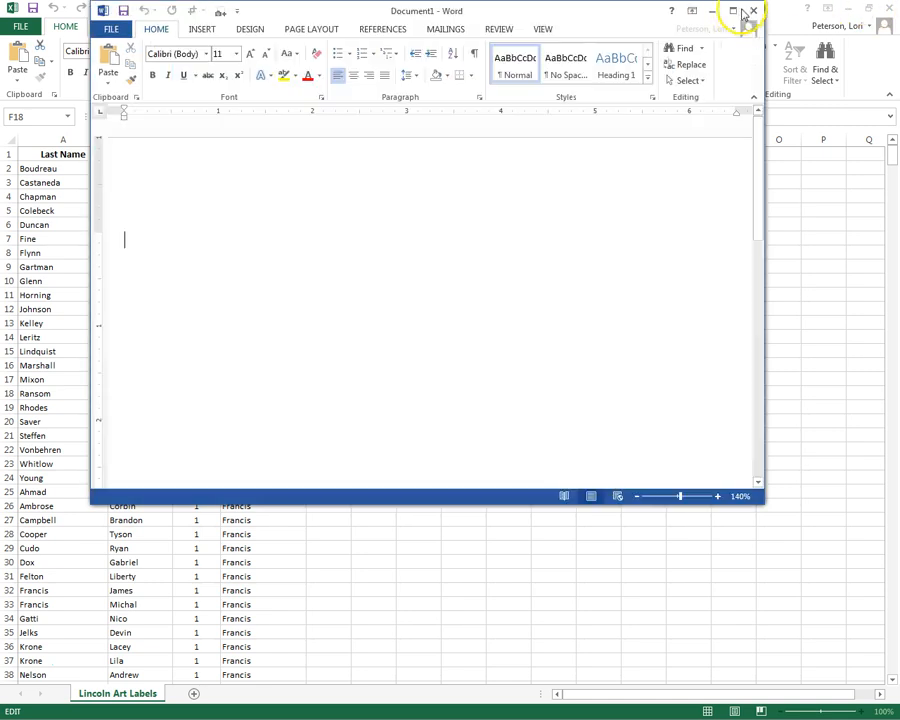
click(735, 11)
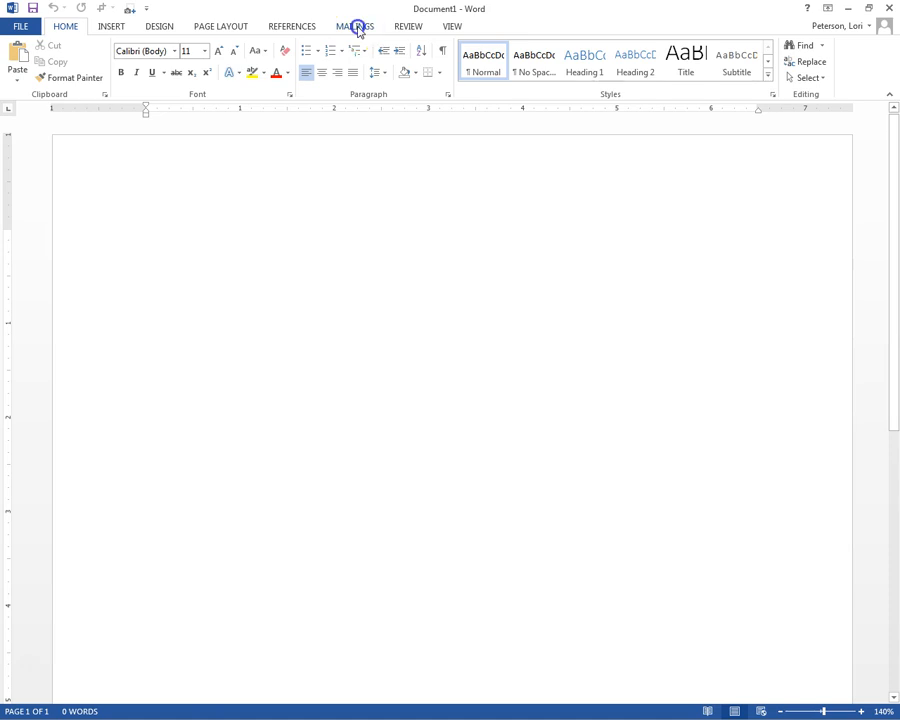
click(357, 27)
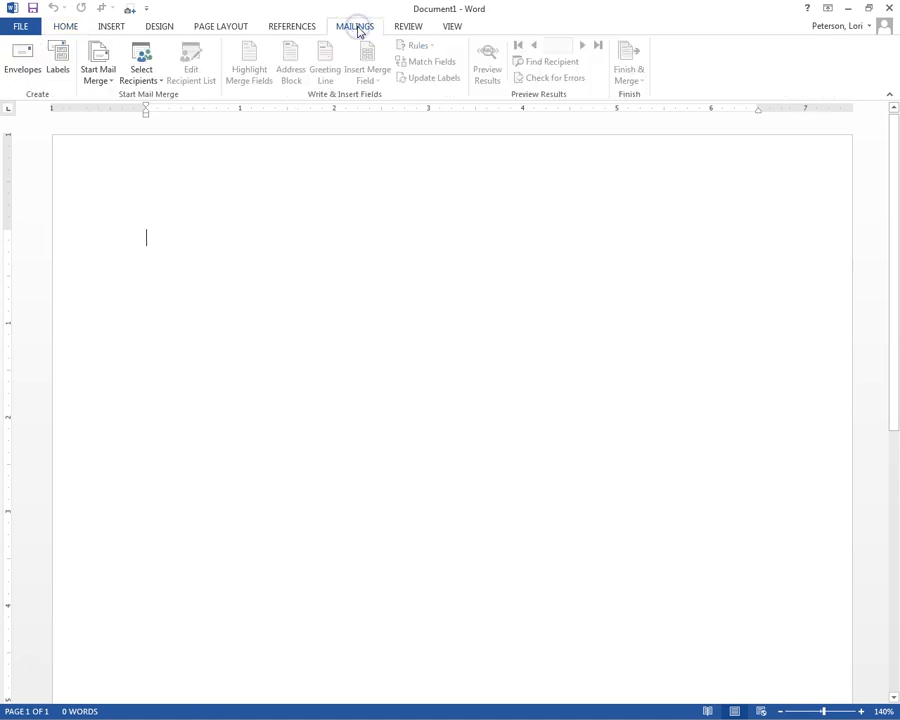
click(94, 72)
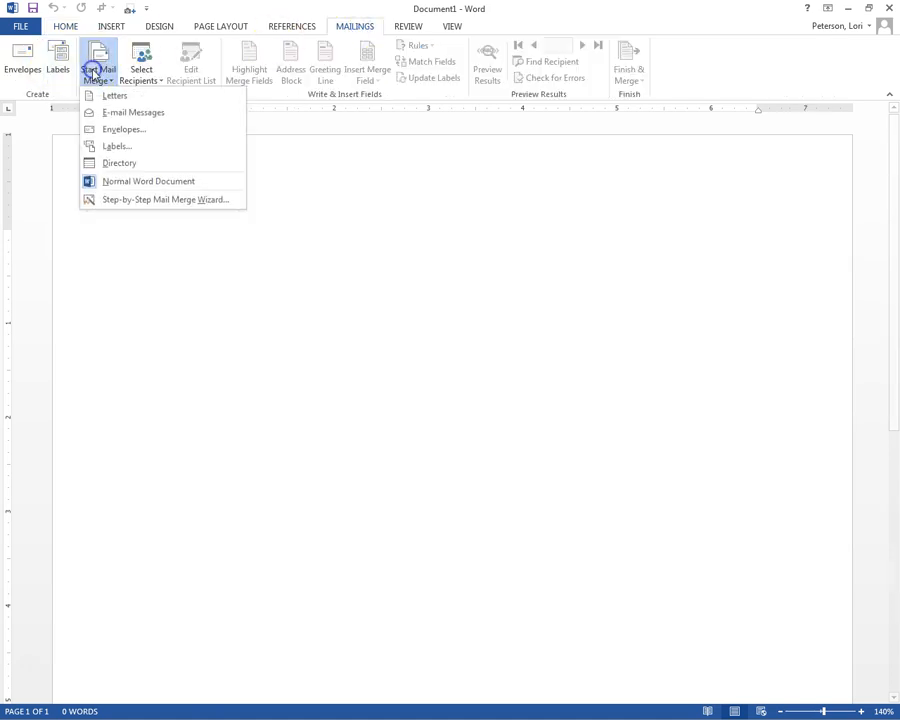
click(157, 201)
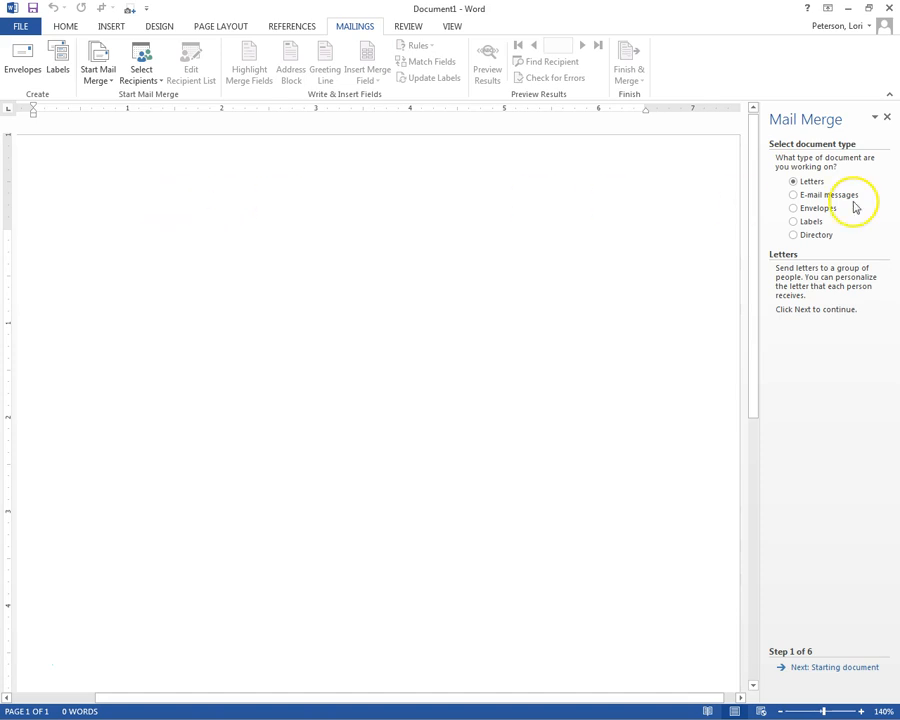
Choose Labels as the merge document type and lay out the page as Avery US Letter 5160 Easy Peel Address Labels.
click(816, 222)
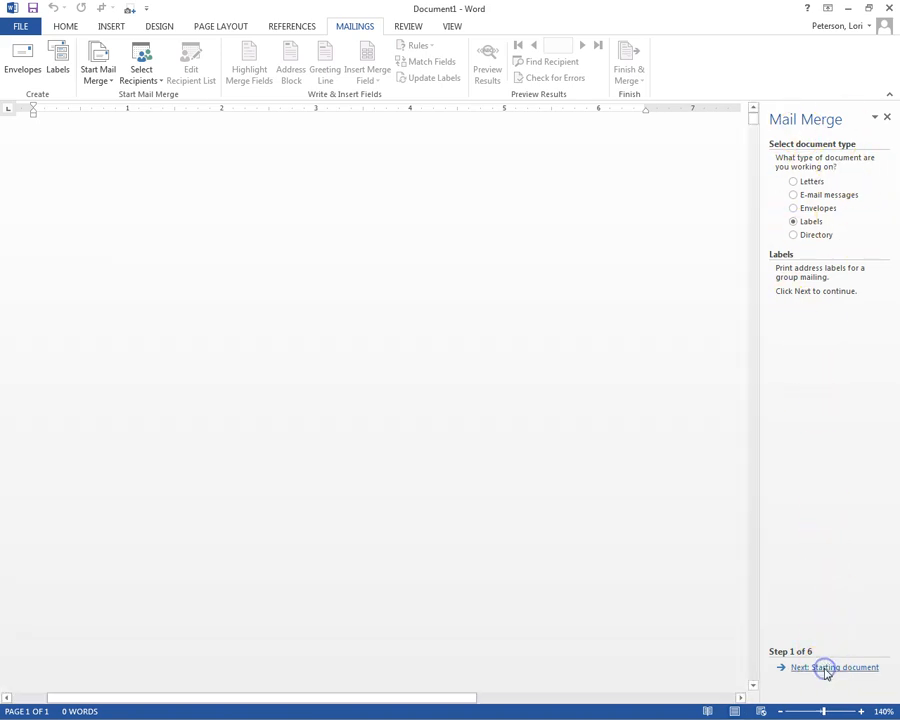
click(824, 668)
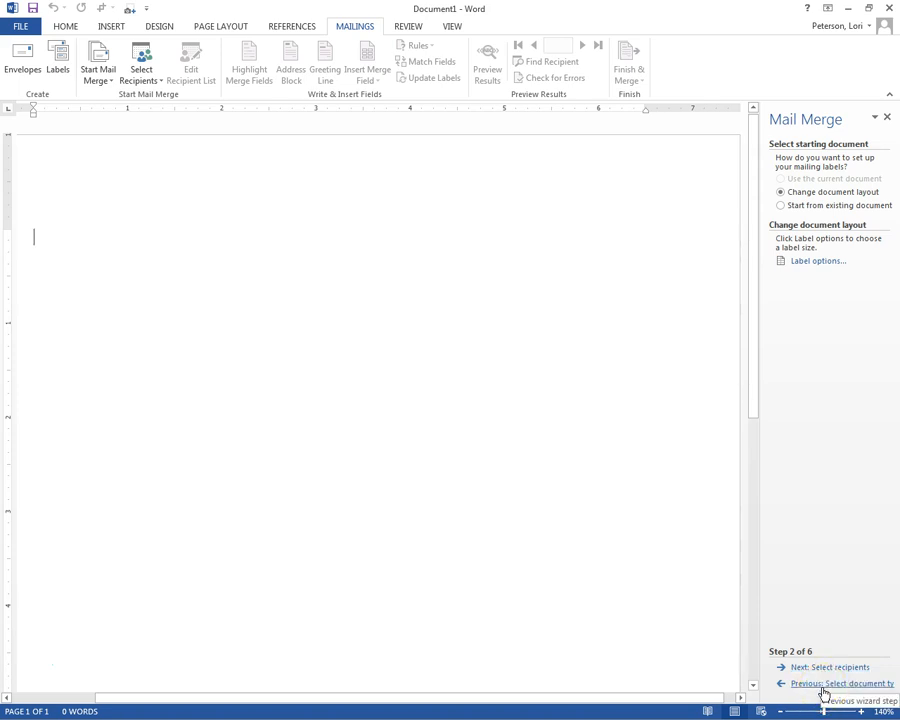
click(818, 261)
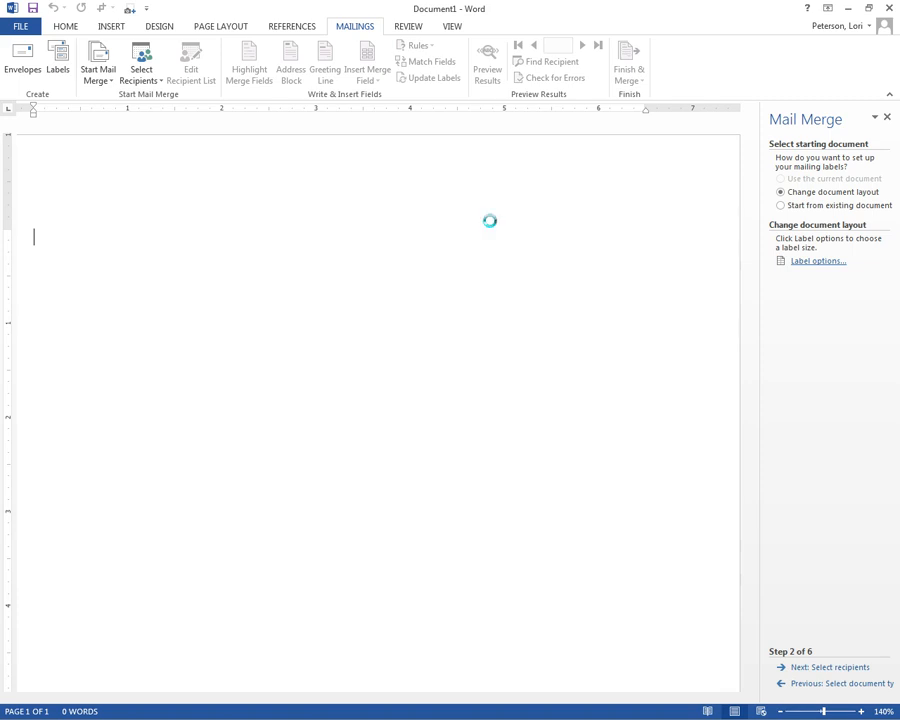
drag(0, 257, 593, 257)
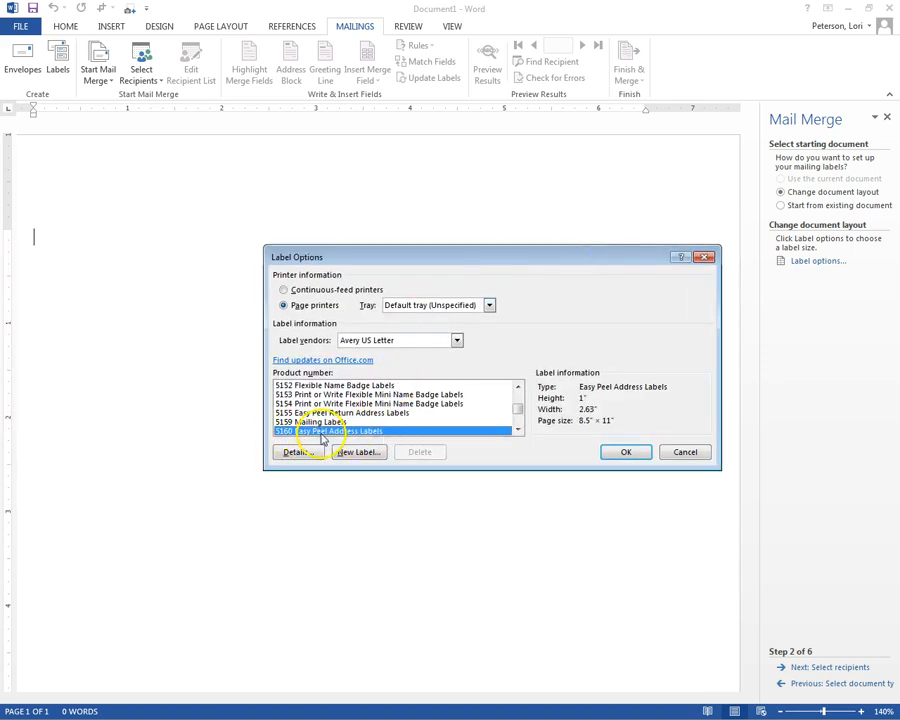
click(626, 452)
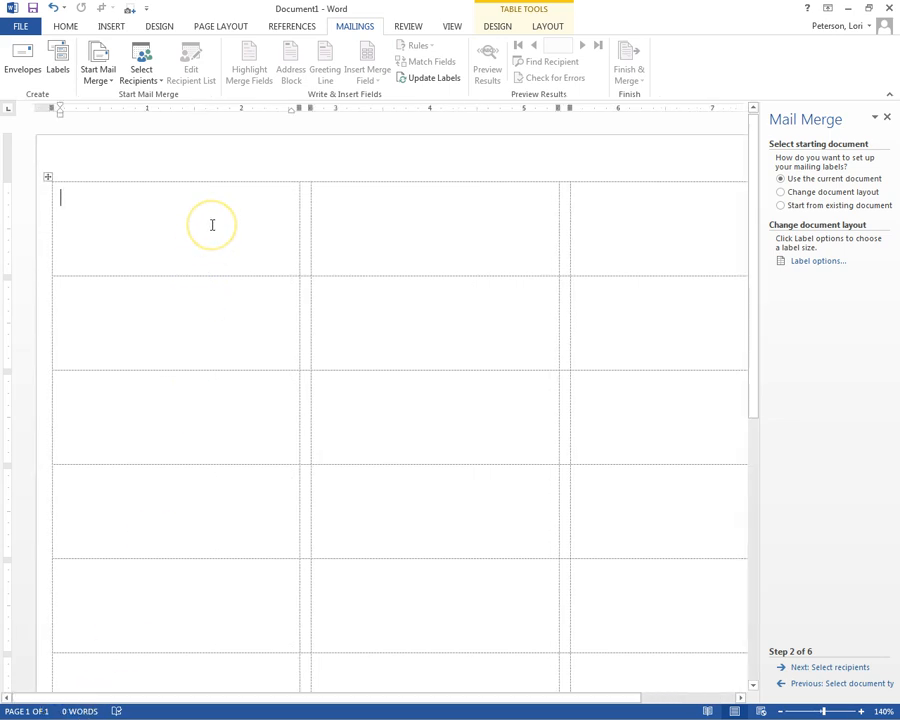
Use the Lincoln Art Labels sheet of "Copy of Lincoln Art Labels" on the Desktop as recipient list, with first-row column headers and all recipients included.
click(851, 669)
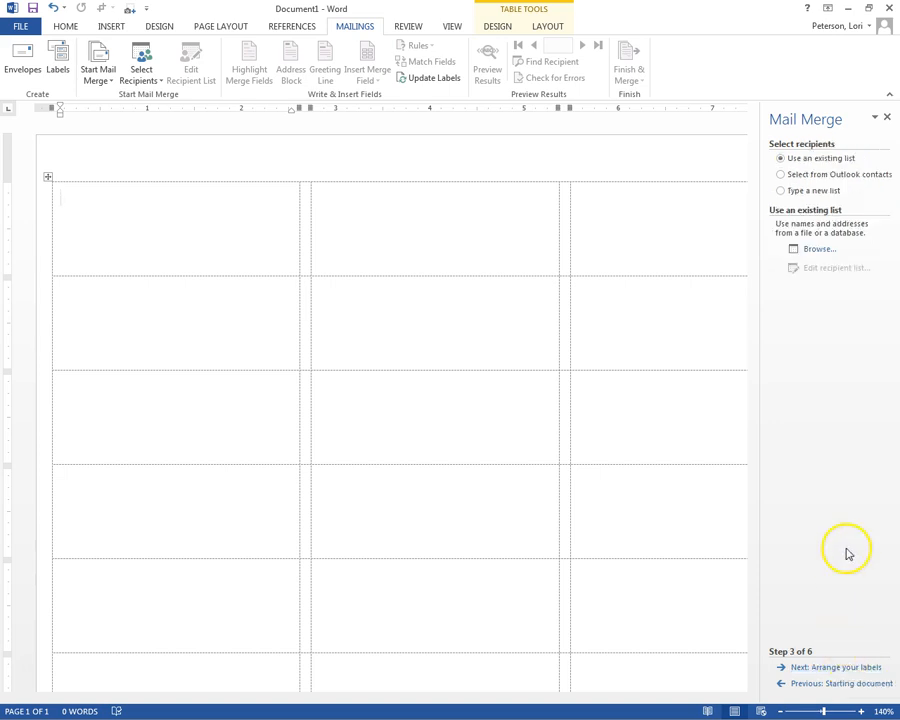
click(821, 251)
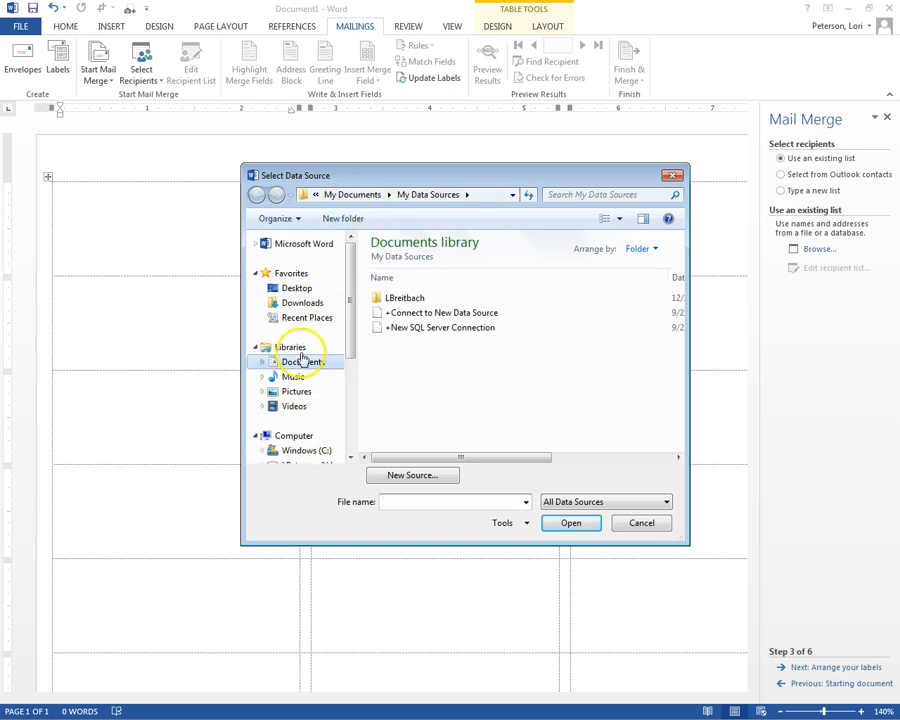
click(288, 289)
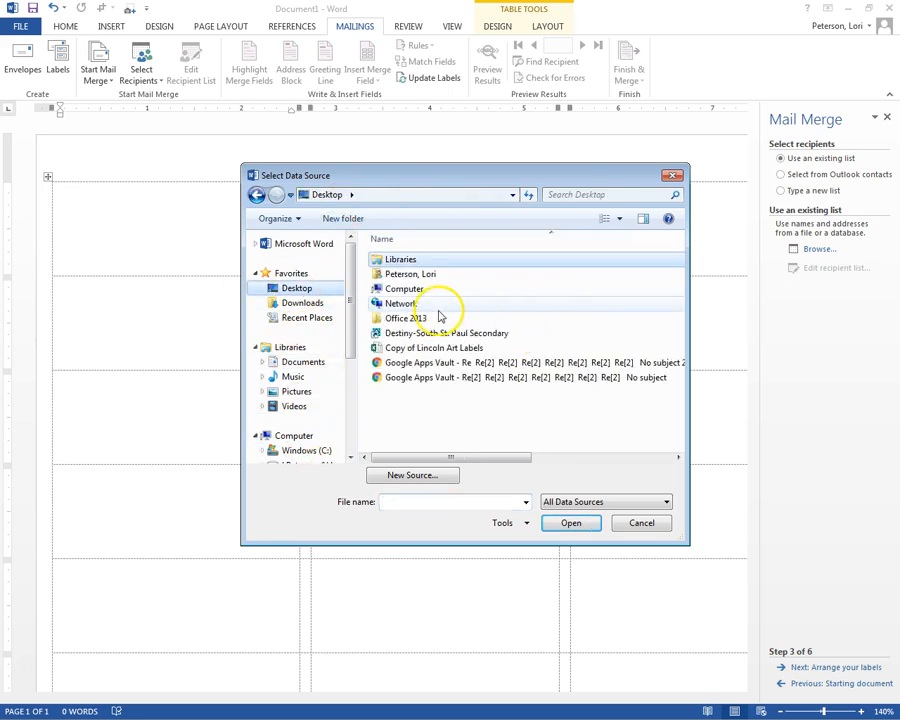
click(428, 347)
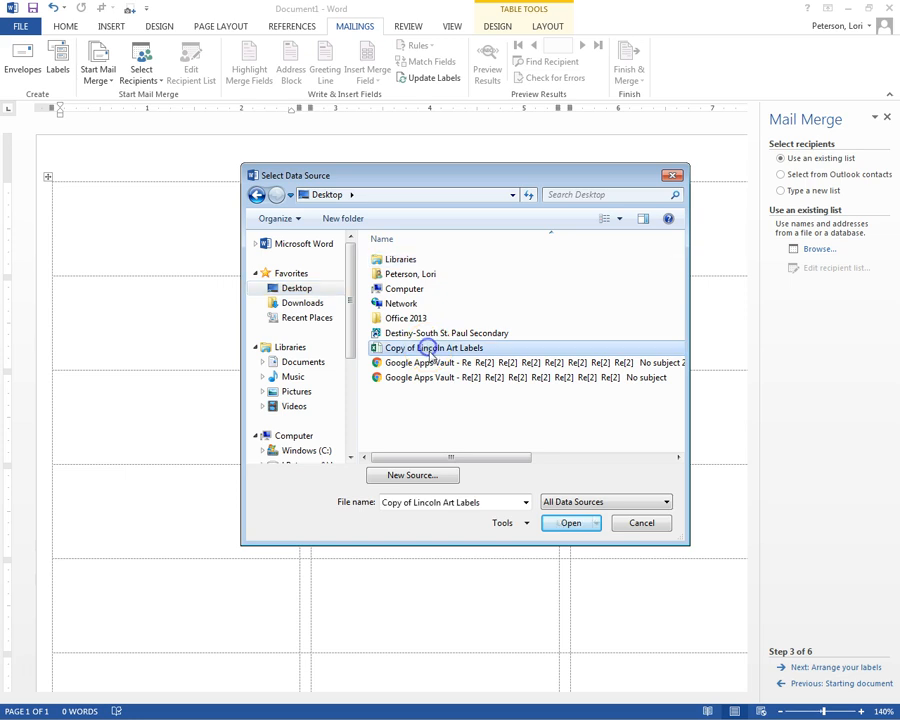
click(566, 524)
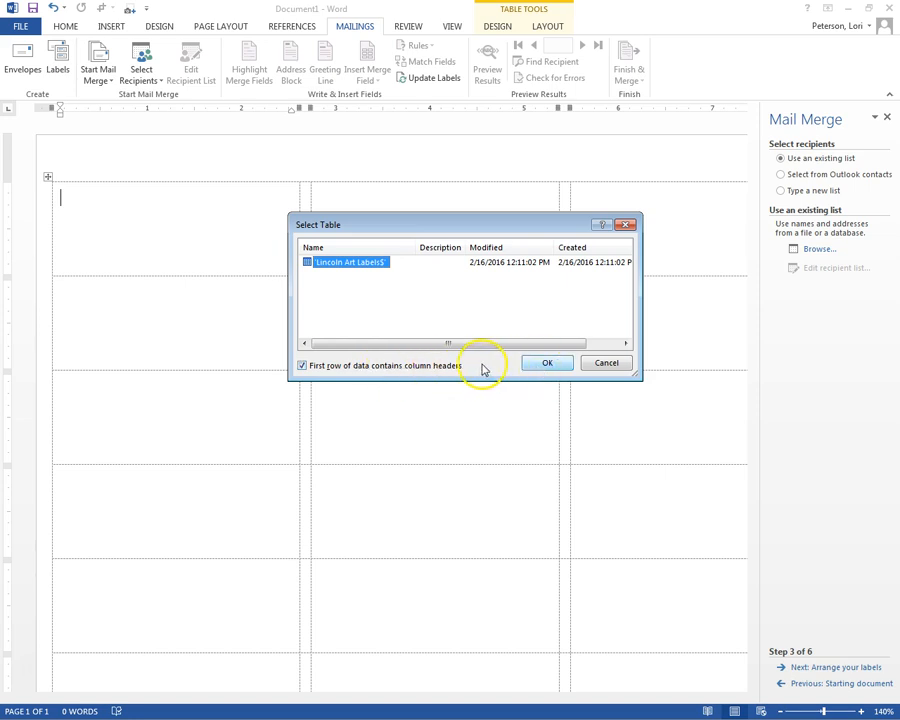
click(535, 365)
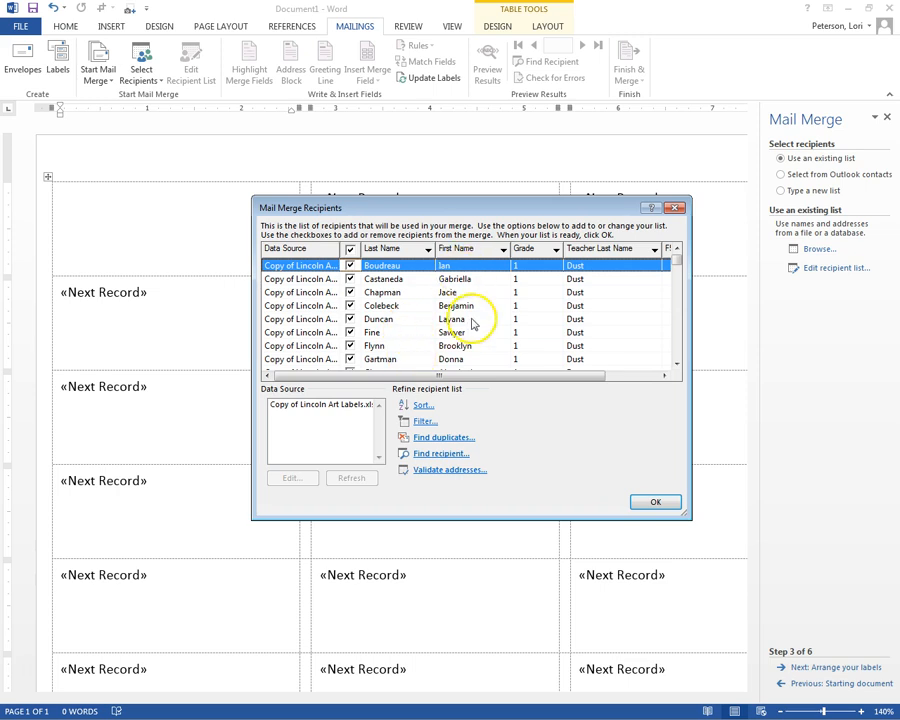
click(655, 503)
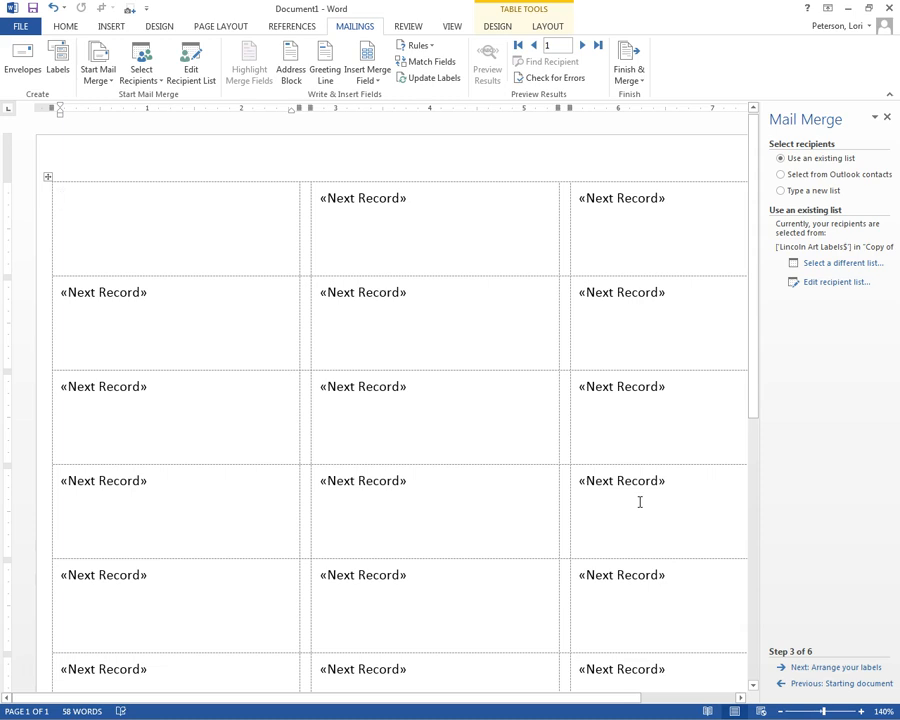
Insert the Last Name, First Name, Teacher Last Name and Grade merge fields, in that order, into the first label.
click(818, 666)
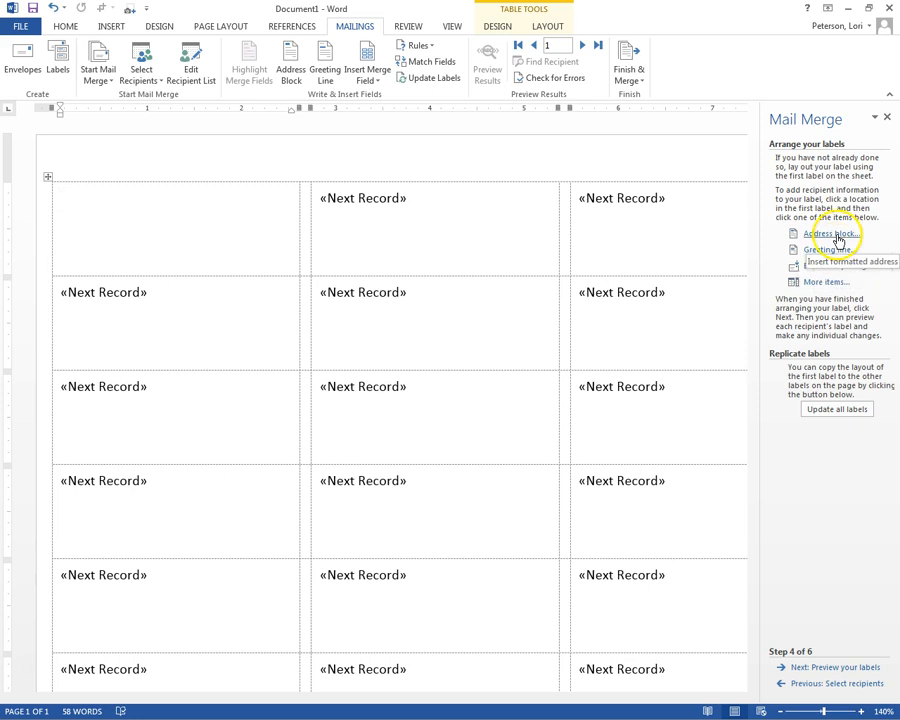
click(826, 283)
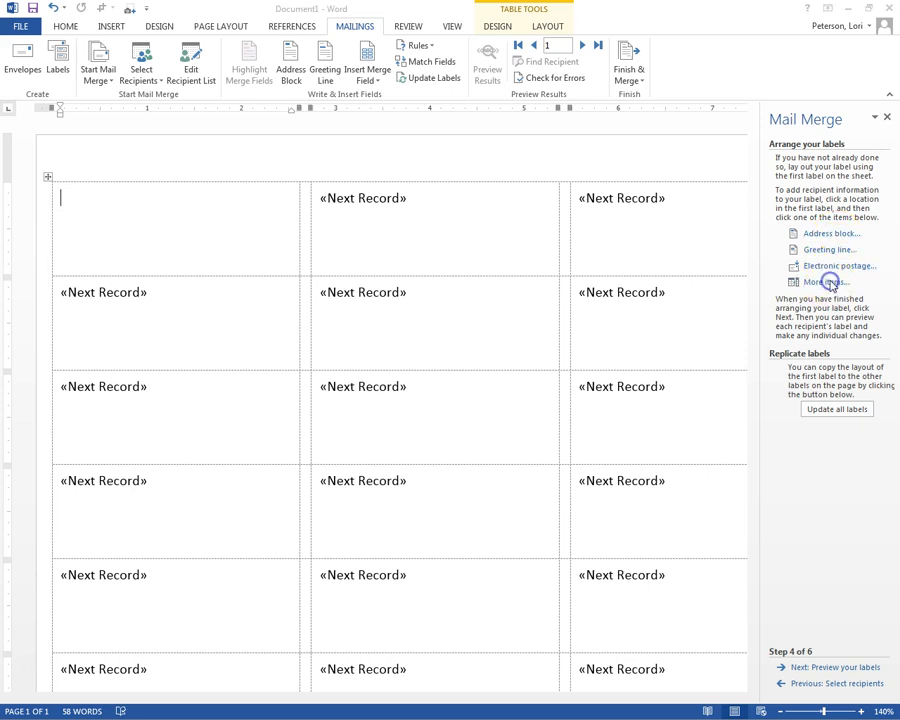
drag(424, 166, 456, 187)
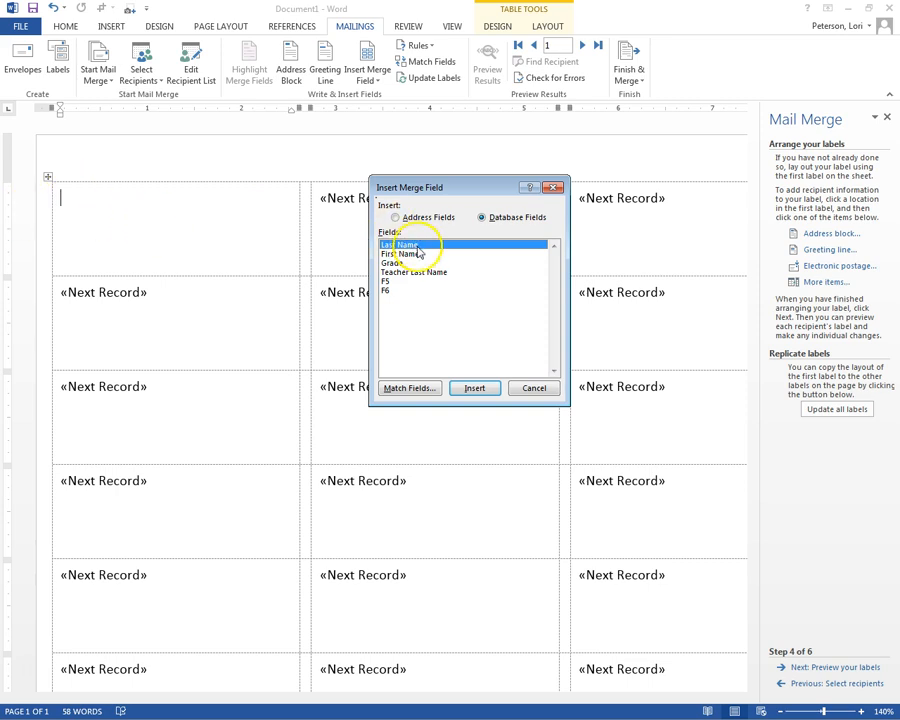
click(475, 389)
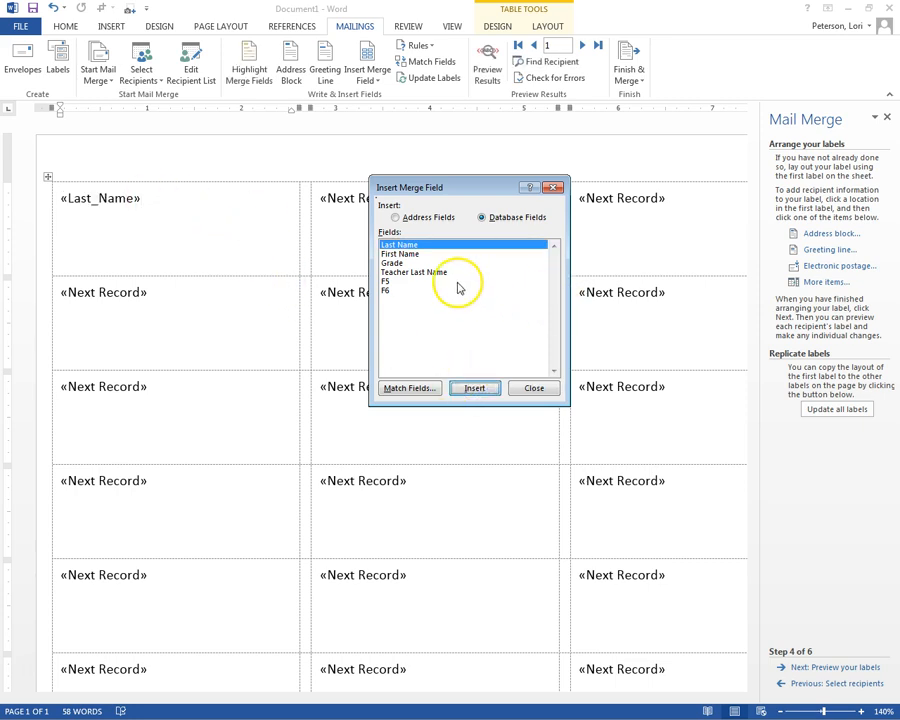
click(443, 254)
click(485, 390)
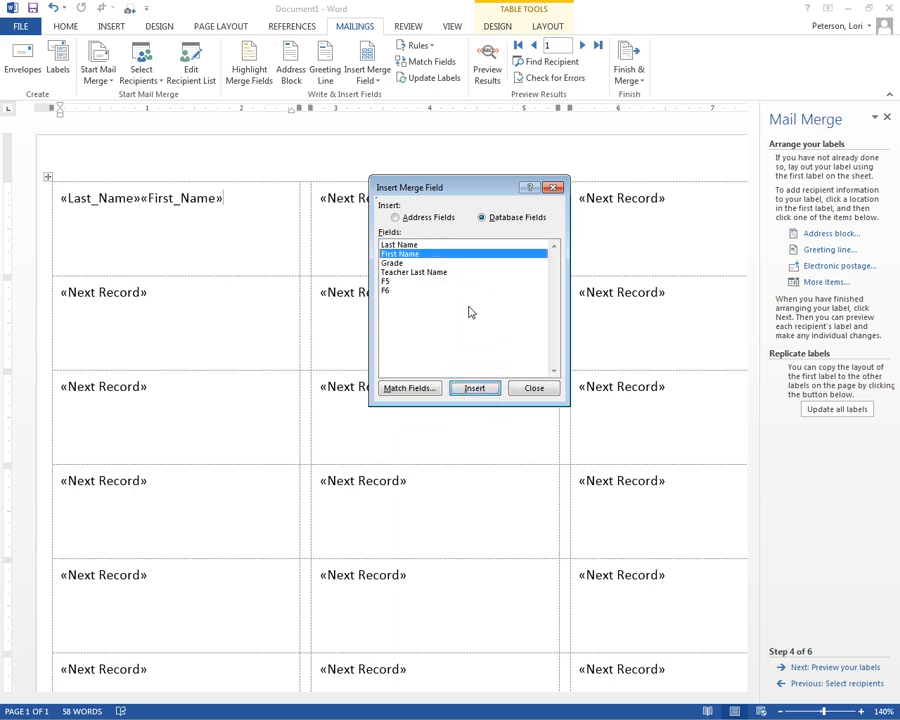
click(405, 273)
click(470, 387)
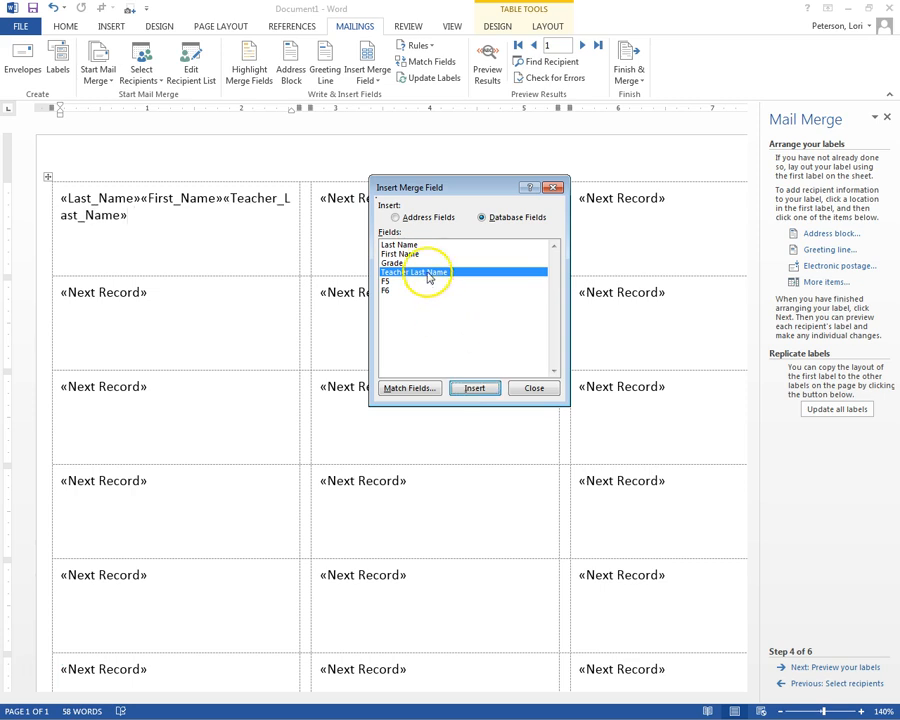
click(425, 263)
click(466, 387)
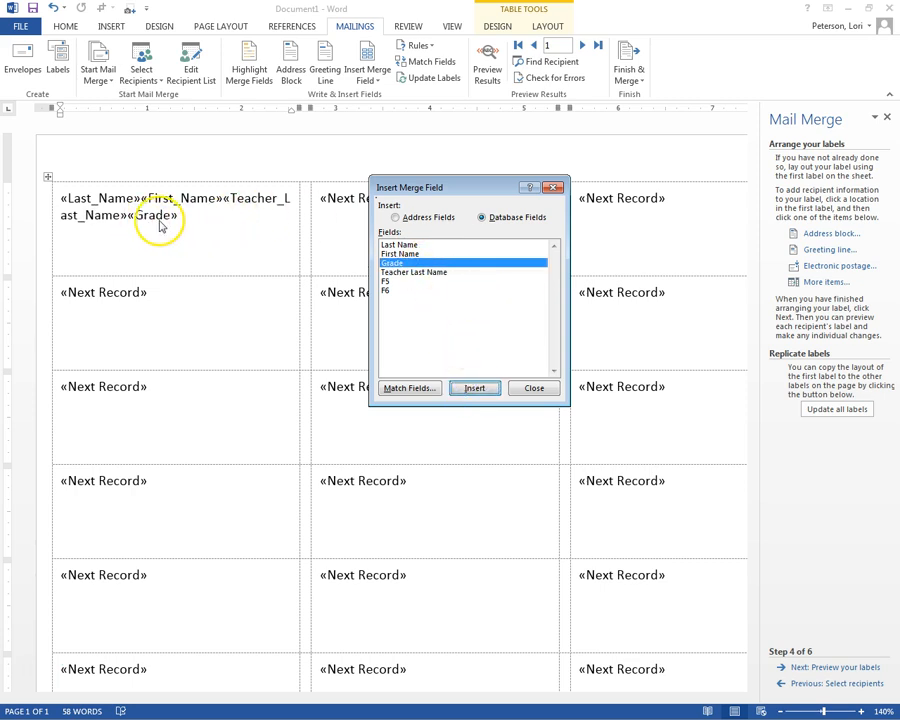
click(535, 389)
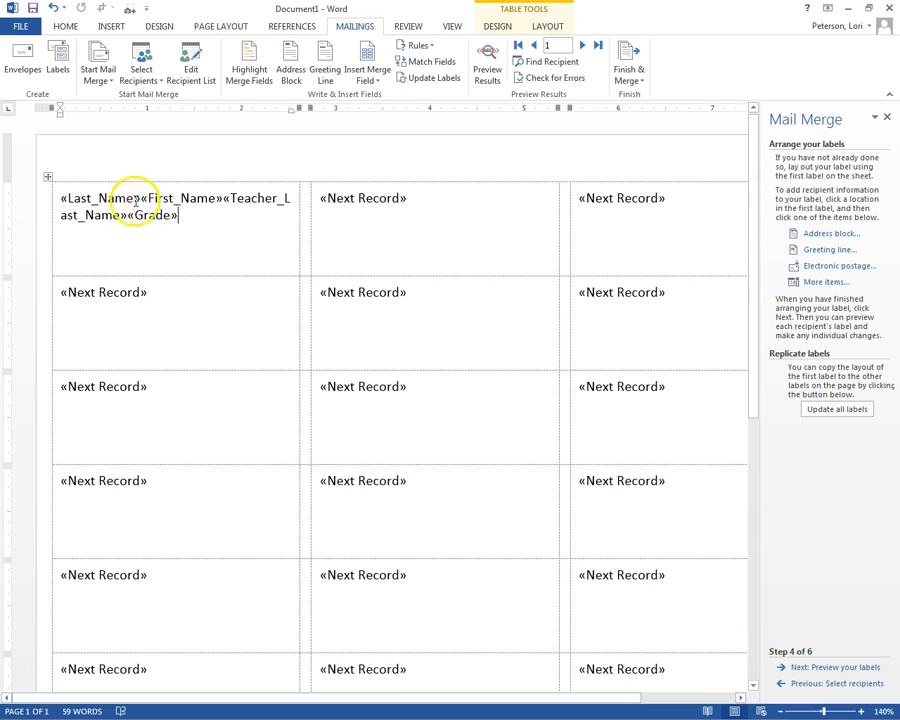
Separate the name fields with a comma and space, move Teacher Last Name to a second line, and put "--" before Grade.
click(210, 196)
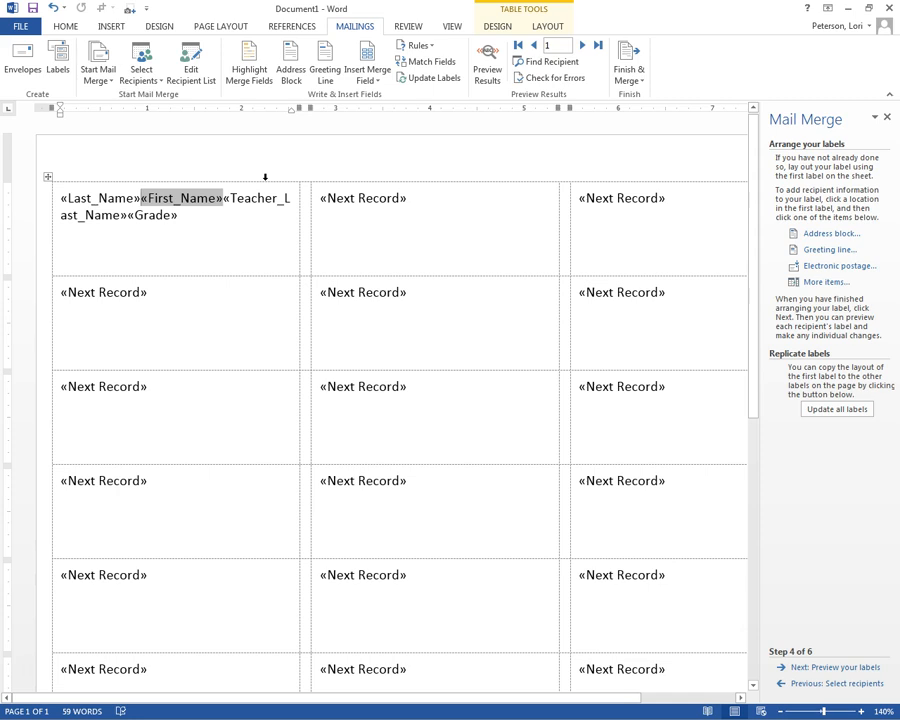
text(,)
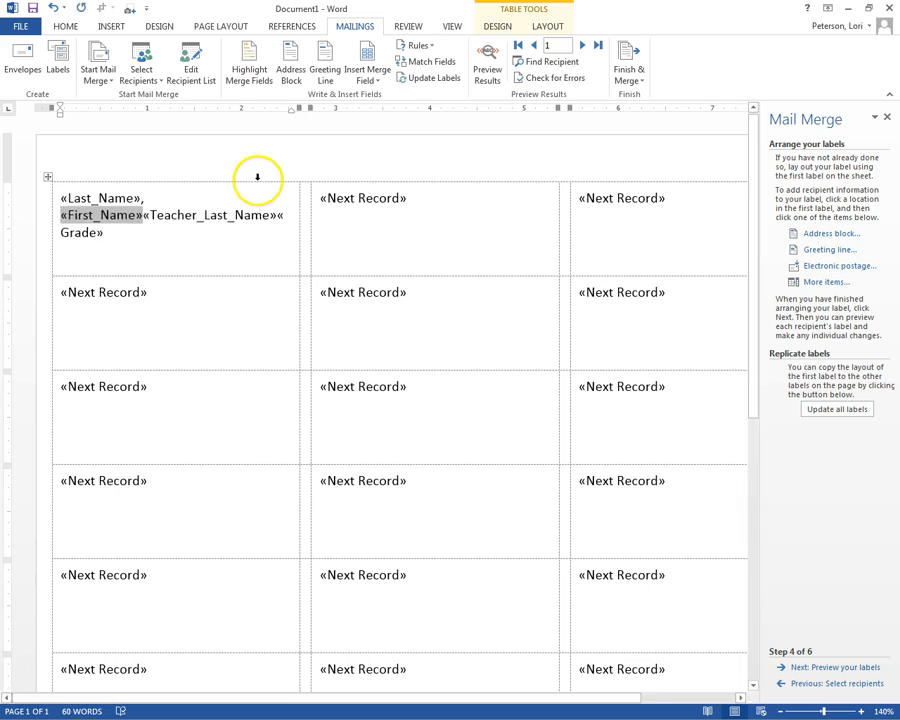
click(144, 214)
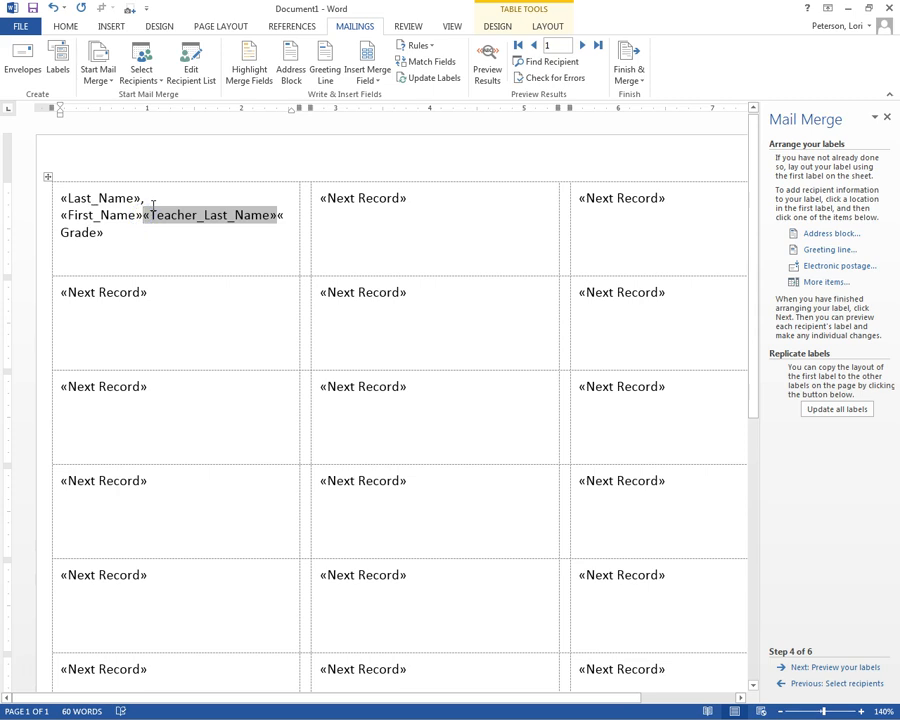
key(Return)
click(70, 222)
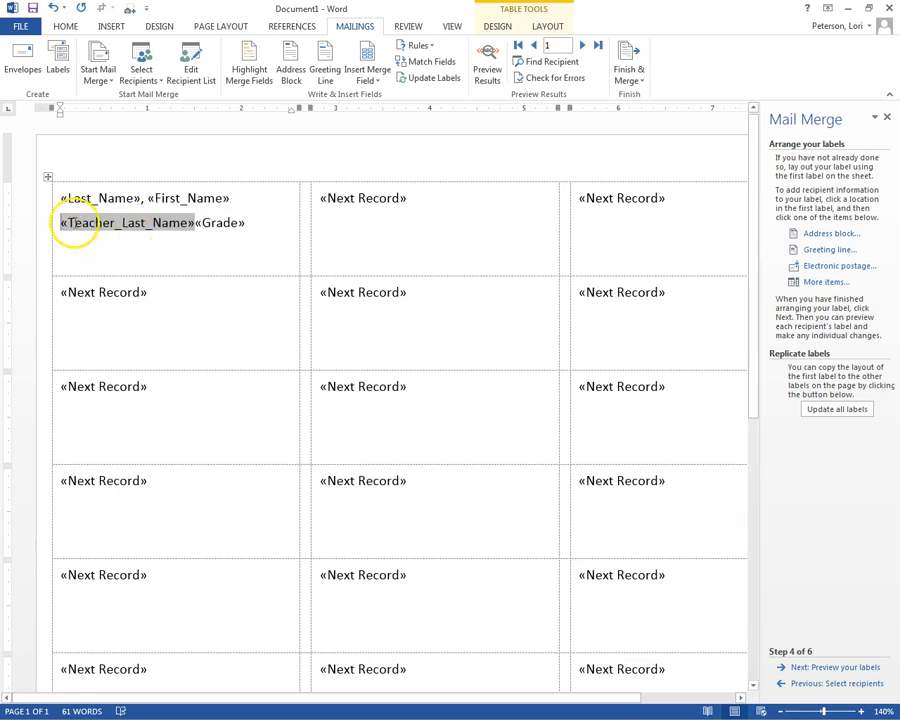
click(199, 223)
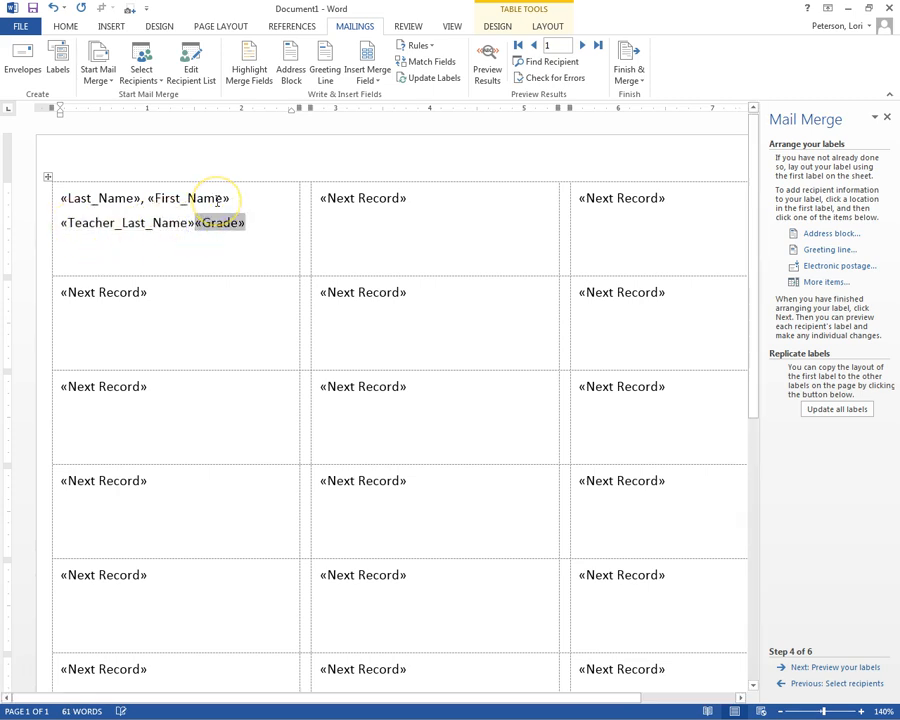
key(space)
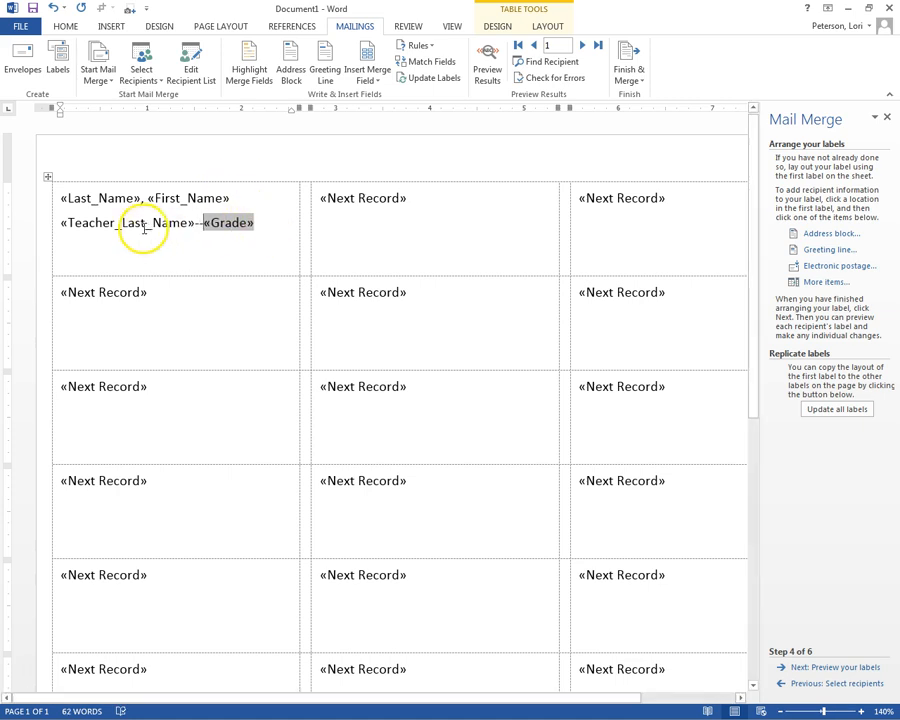
Add a third line reading "Lincoln Center" below the merge fields in the first label.
click(267, 224)
text(LINCOLN)
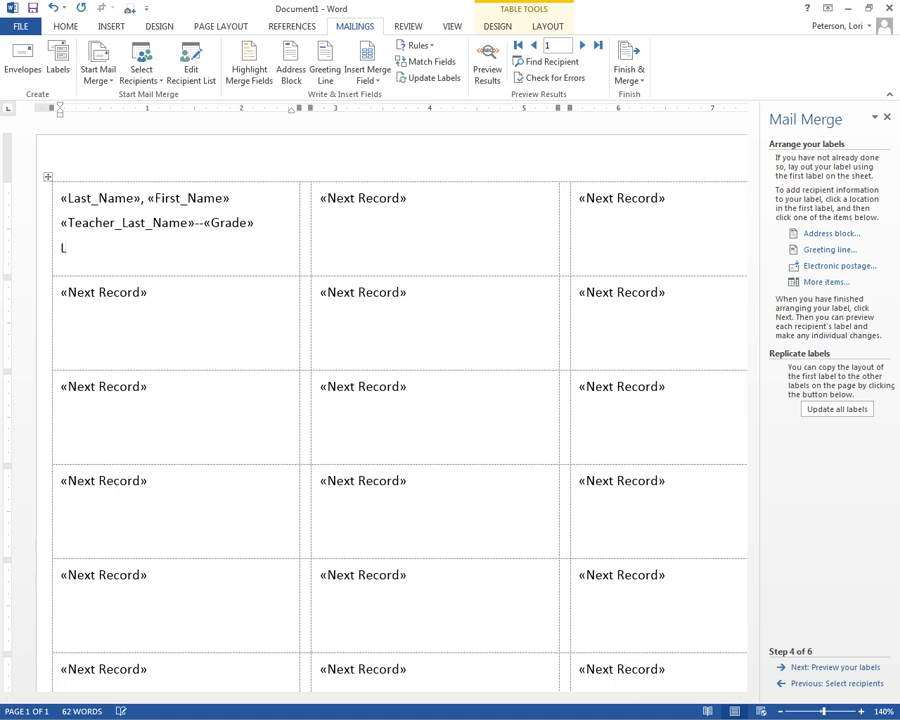
key(BackSpace)
key(BackSpace)
key(BackSpace)
key(BackSpace)
key(BackSpace)
key(BackSpace)
key(BackSpace)
text(Lincoln Center)
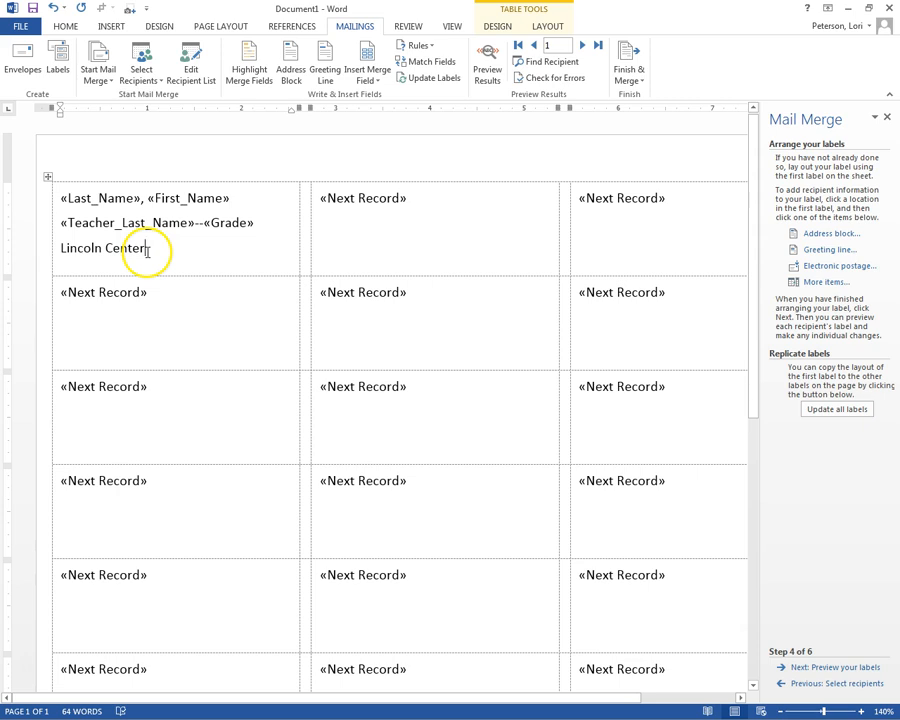
drag(60, 200, 175, 249)
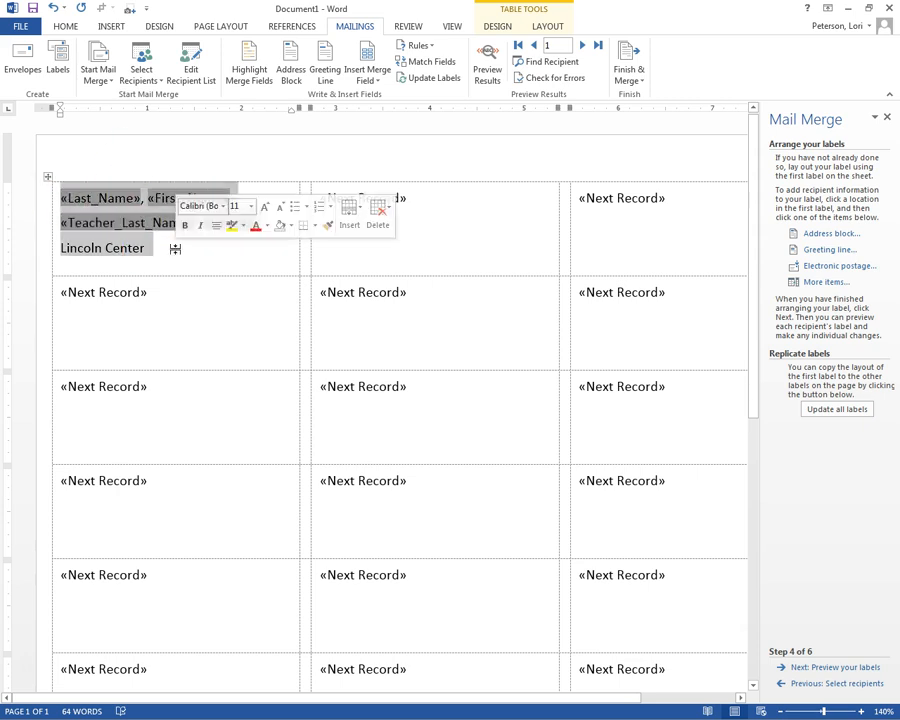
click(65, 28)
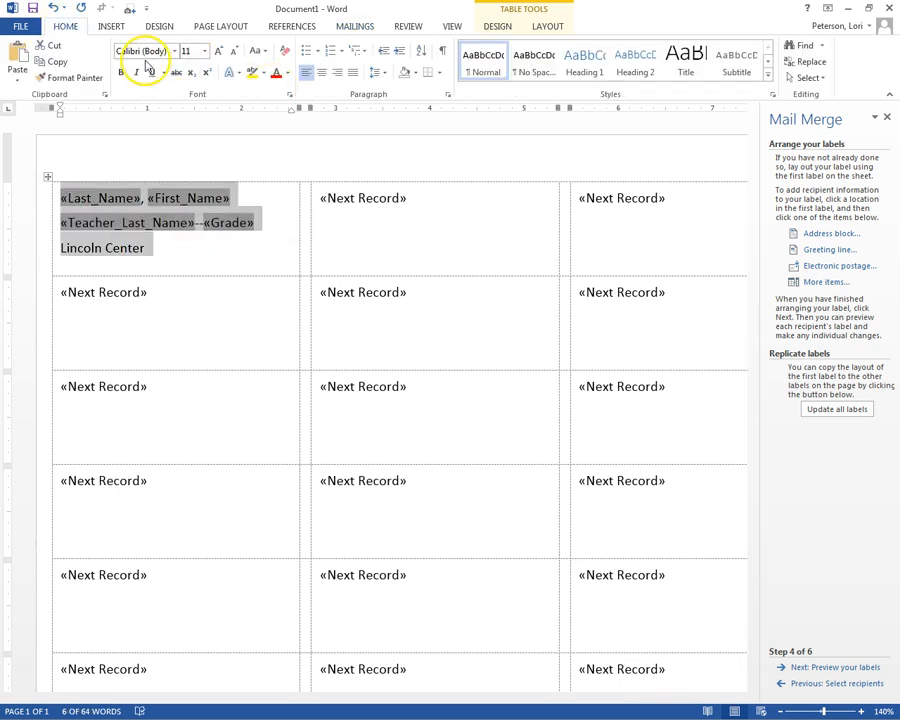
click(200, 253)
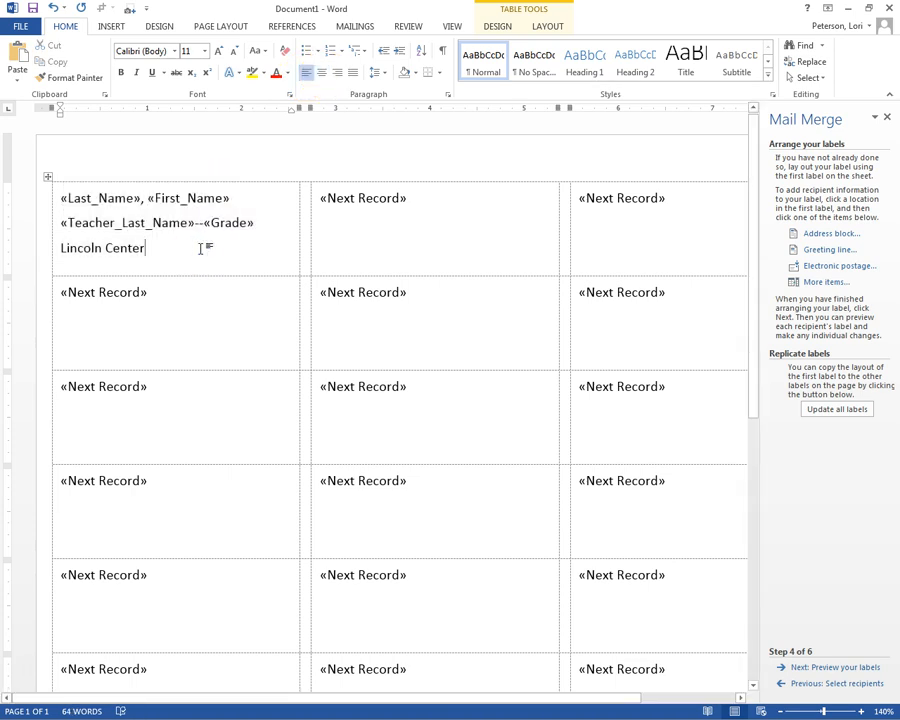
Replicate the first label's layout to all labels and advance the merge through the preview to the print option.
click(846, 411)
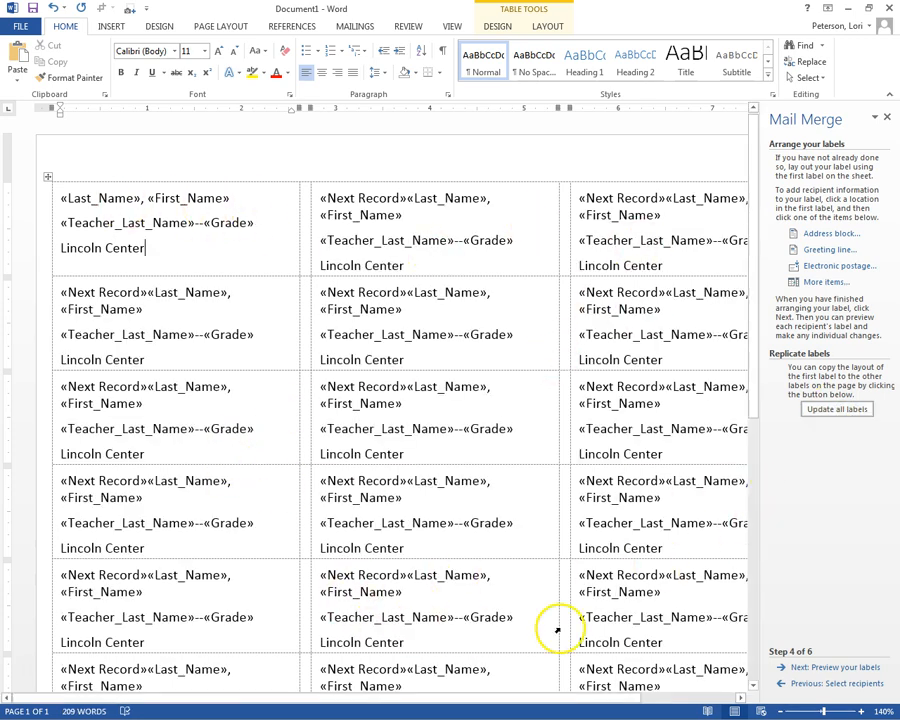
click(810, 668)
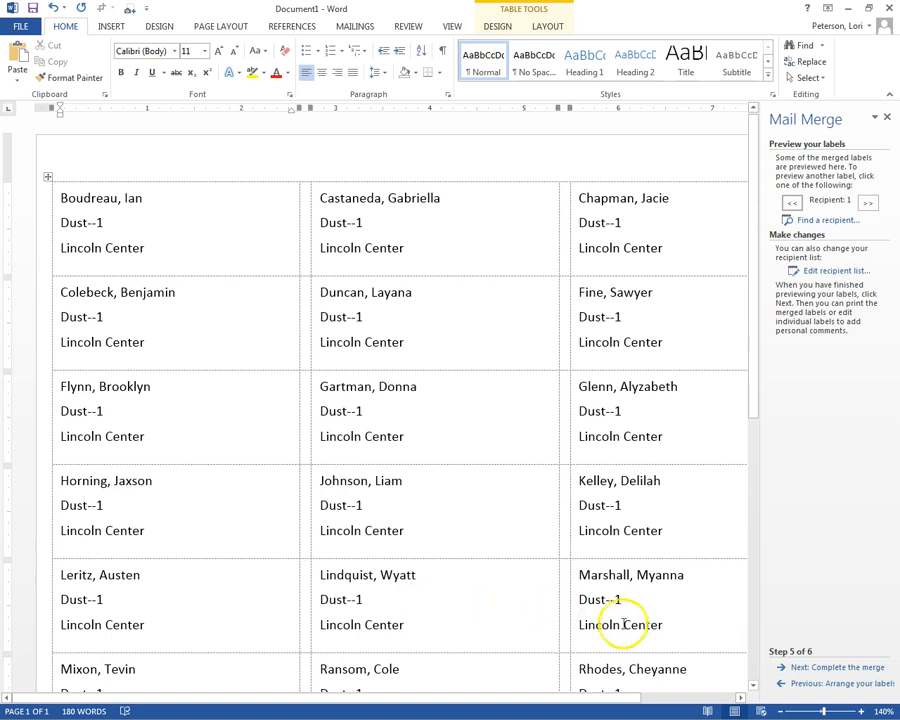
click(820, 667)
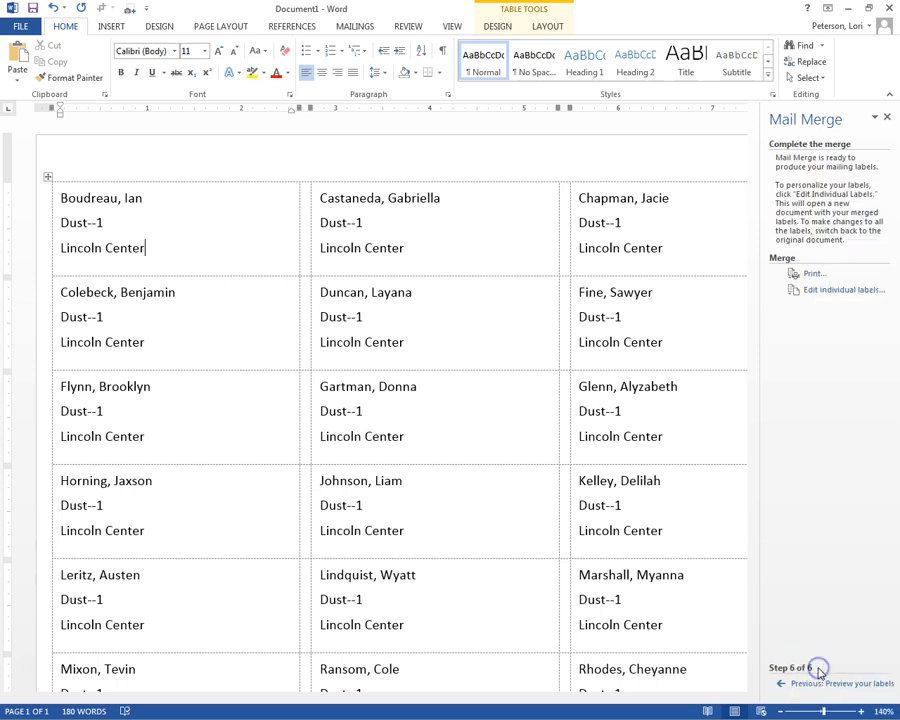
click(816, 274)
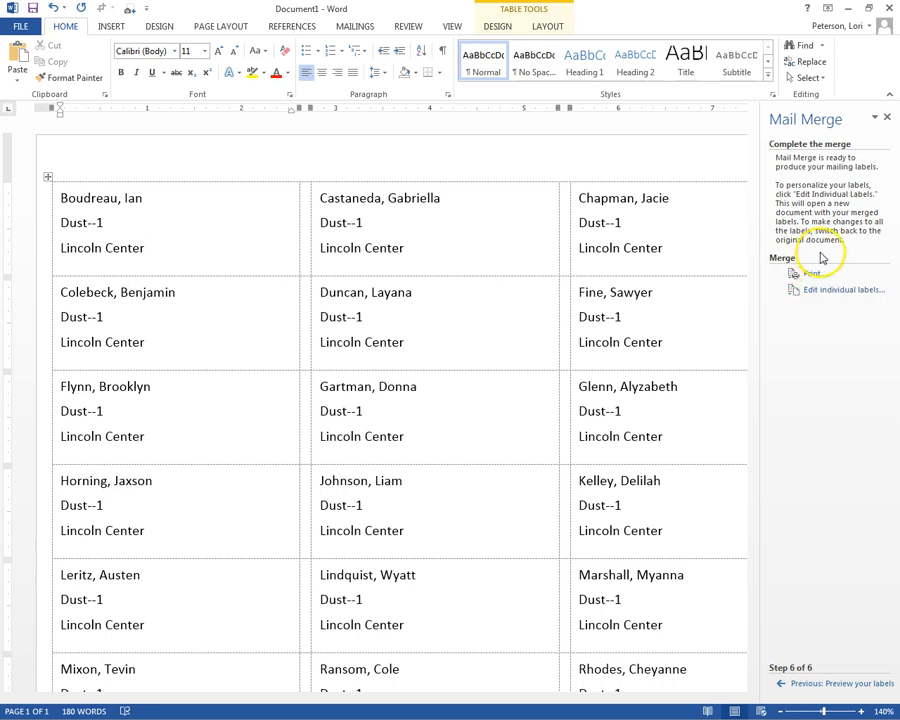